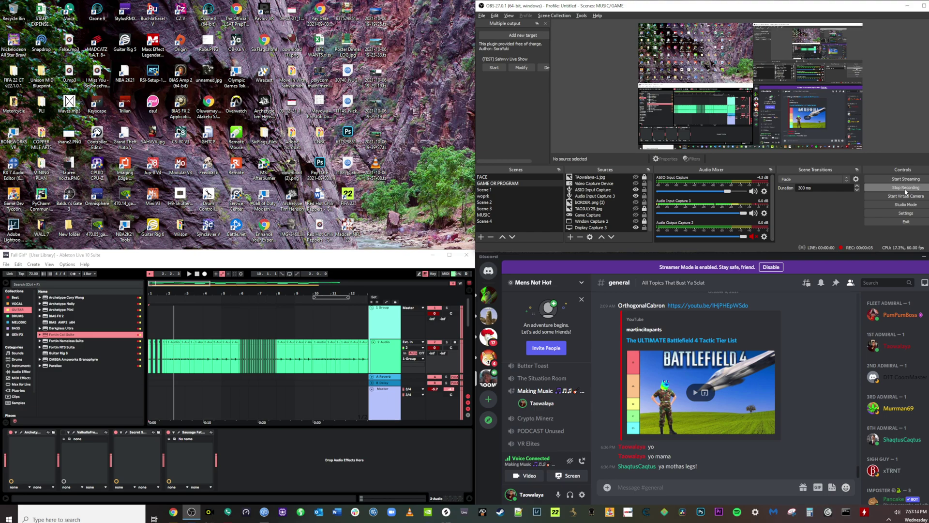
Leave the Making Music voice channel, dismiss the feedback prompt, and place the insert mark at the arrangement start.
click(582, 460)
click(822, 316)
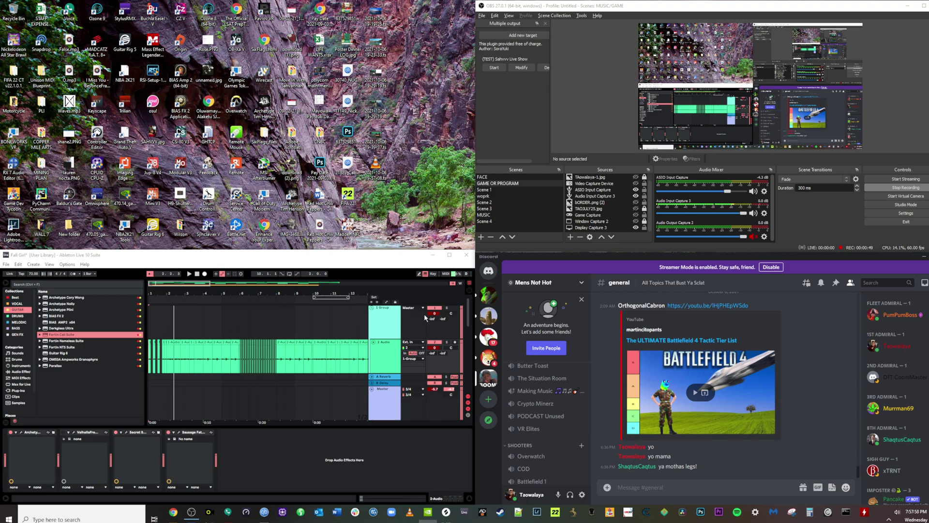
click(321, 379)
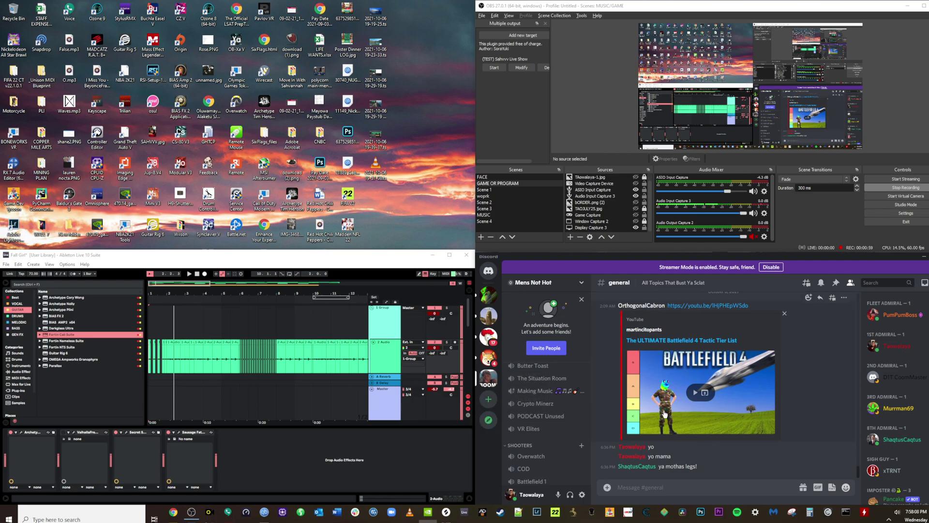
Select the Master track so Device View shows its empty effect chain.
click(354, 453)
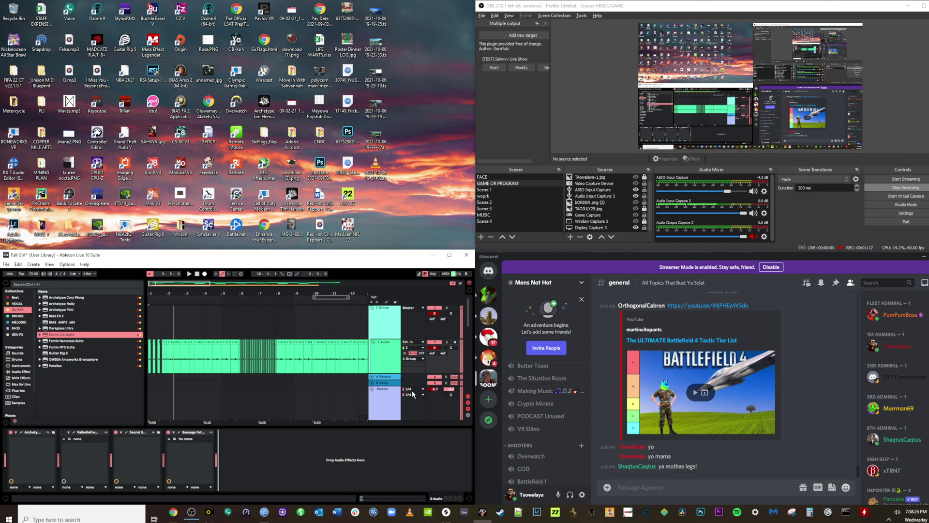
click(389, 397)
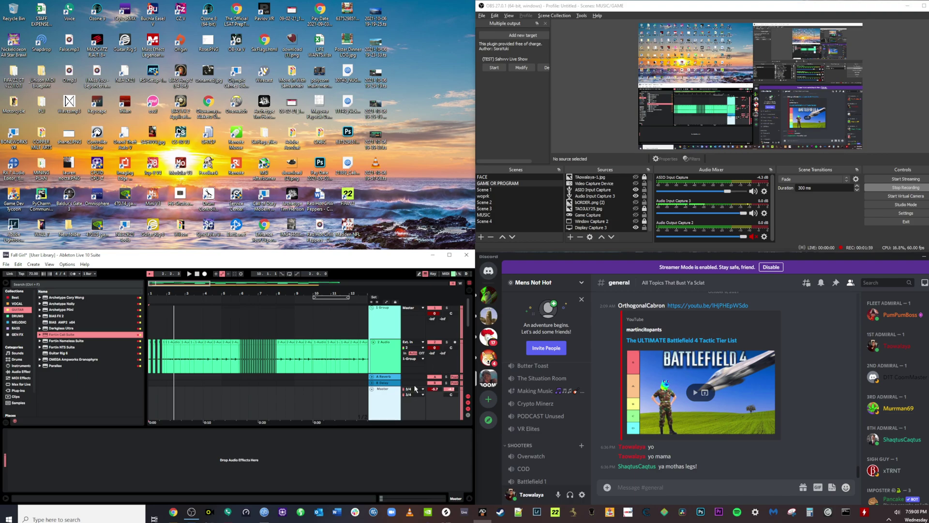
Set the EVO tray icon's Input Routing loop-back source to PC 3+4.
click(889, 519)
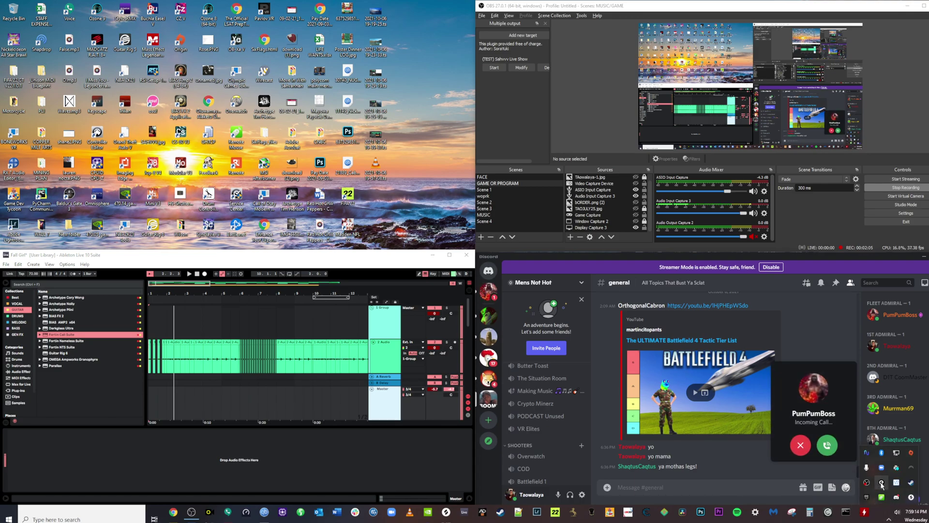
right_click(881, 483)
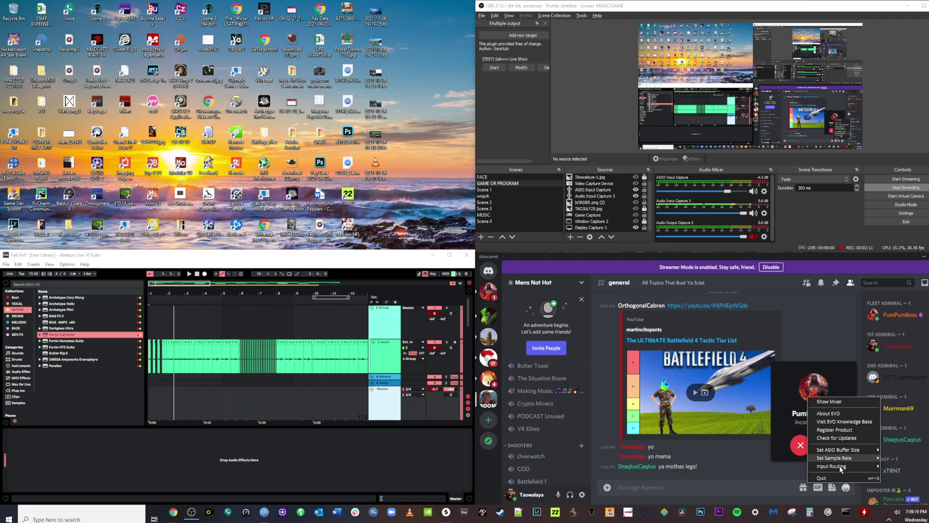
mouse_move(837, 471)
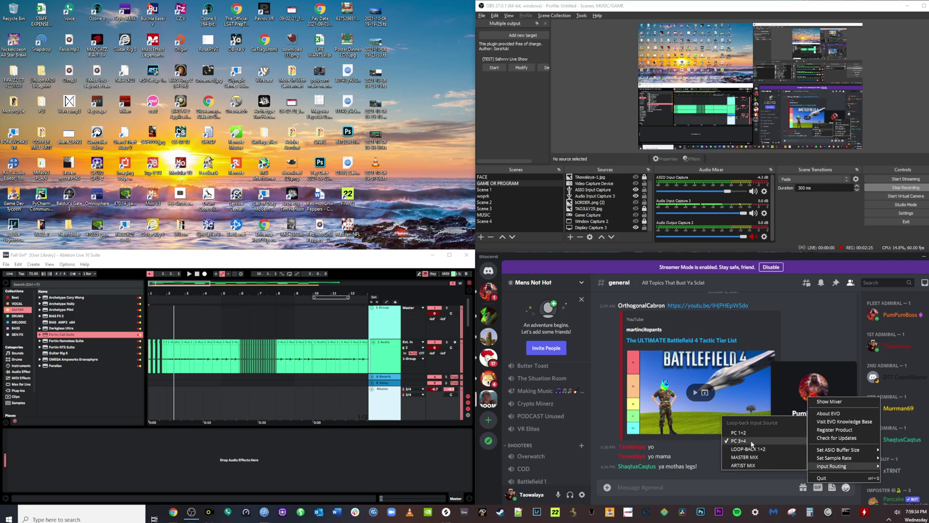
click(688, 479)
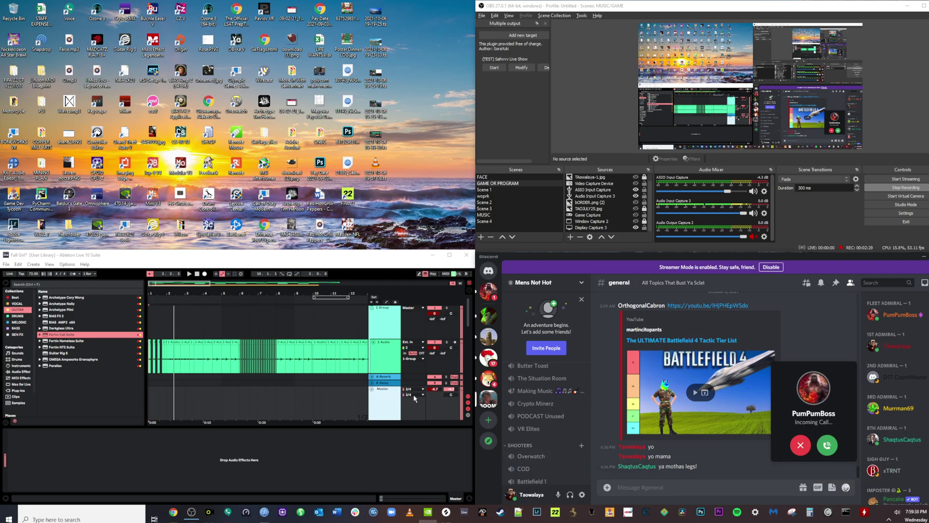
Switch the Master output to 1/2 and back to 3/4, then set the insert mark at 2.3.1.
click(414, 394)
click(411, 400)
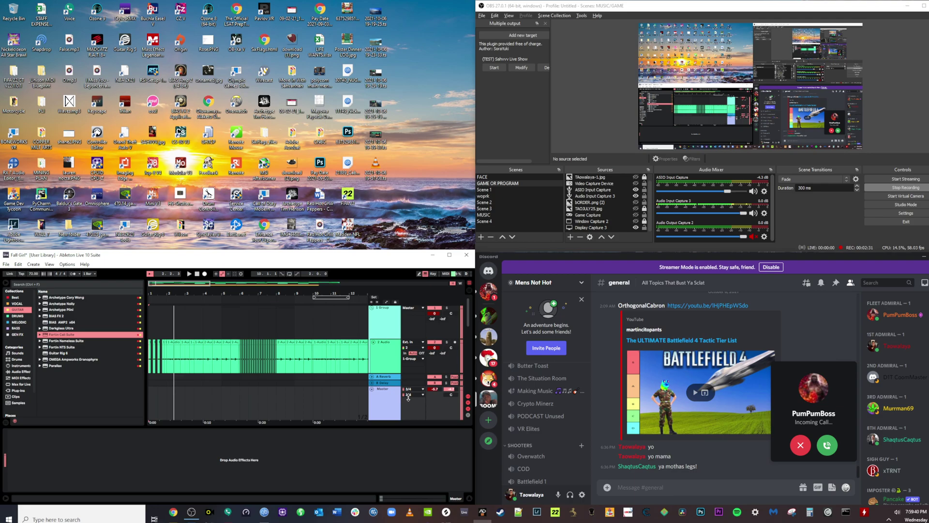
click(411, 390)
click(411, 394)
click(411, 390)
click(411, 397)
click(411, 394)
click(410, 404)
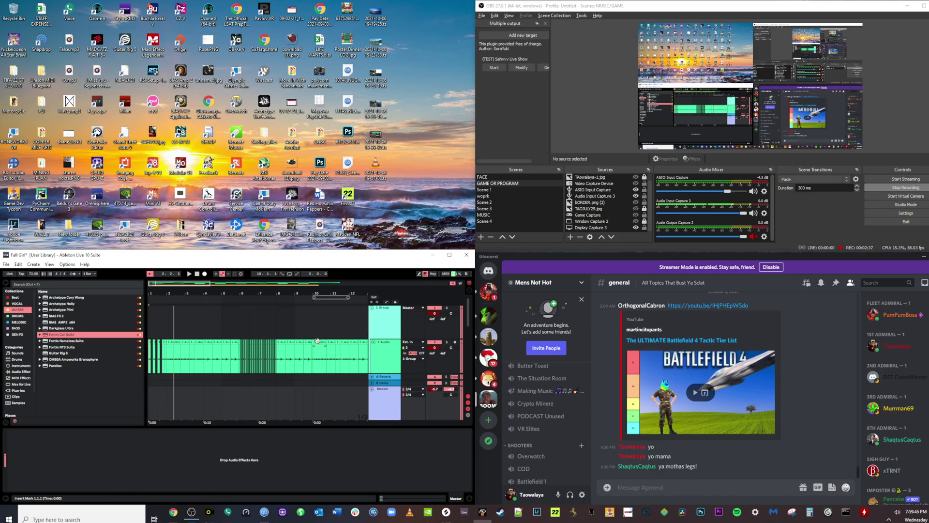
click(177, 357)
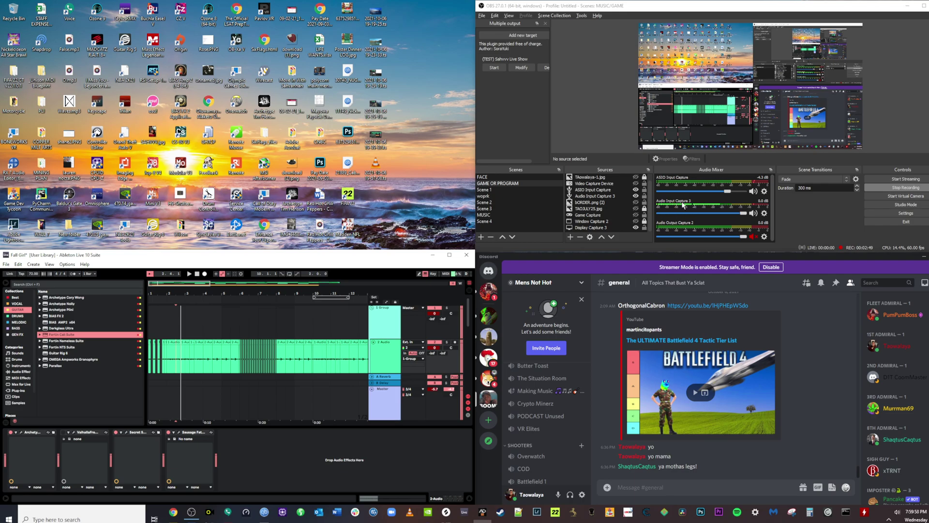
click(766, 192)
click(796, 283)
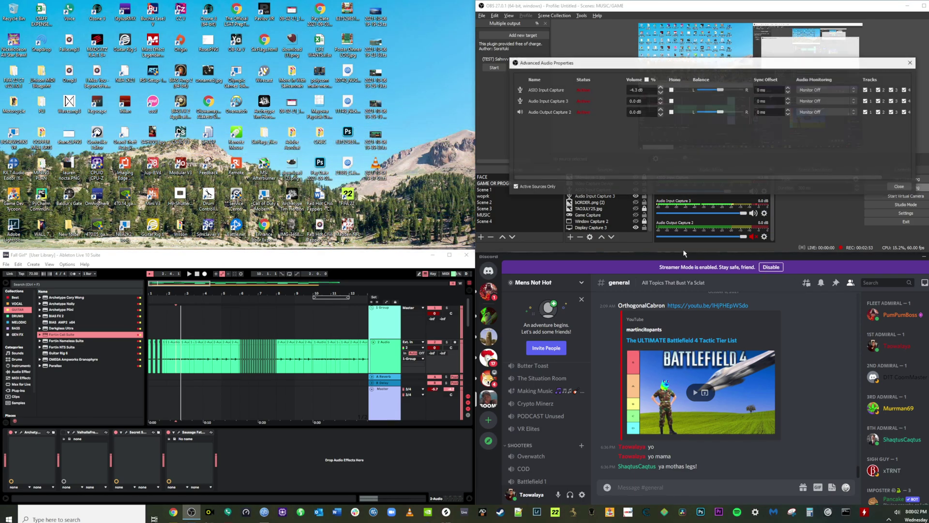
click(900, 187)
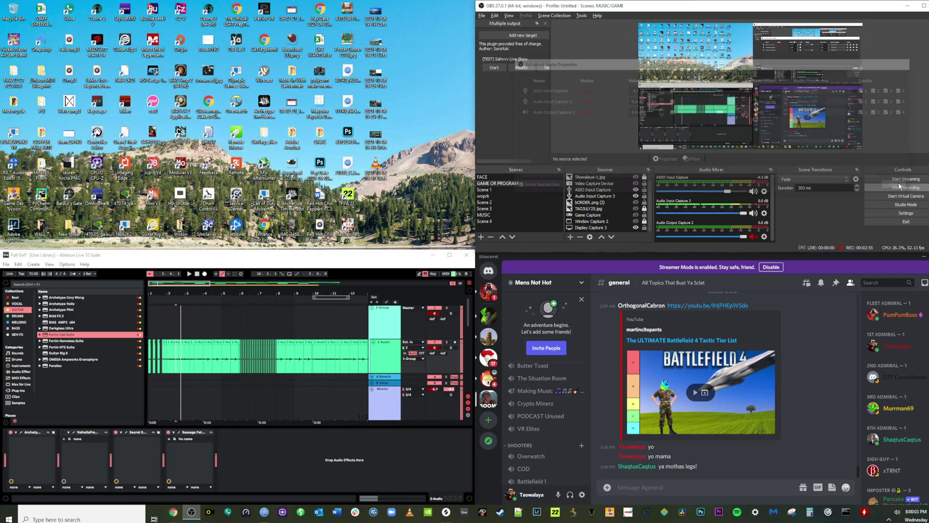
click(764, 191)
click(780, 274)
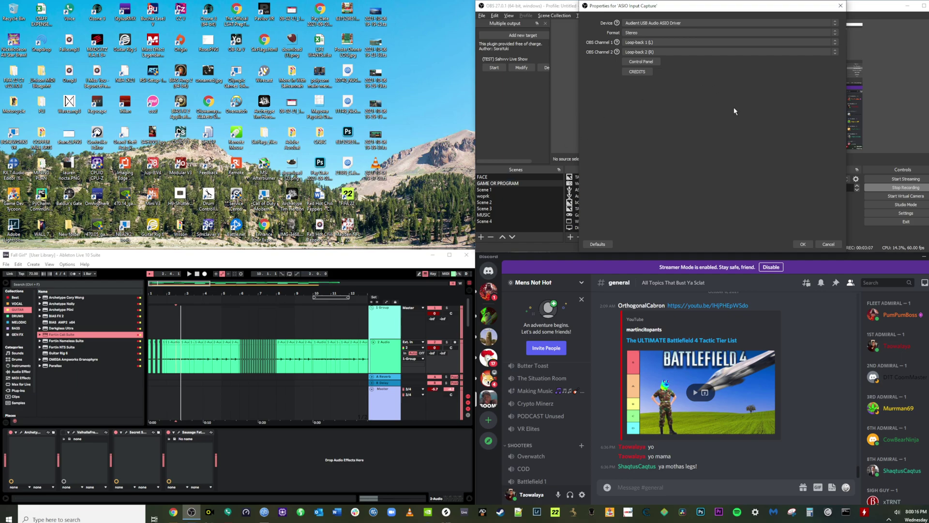
click(812, 244)
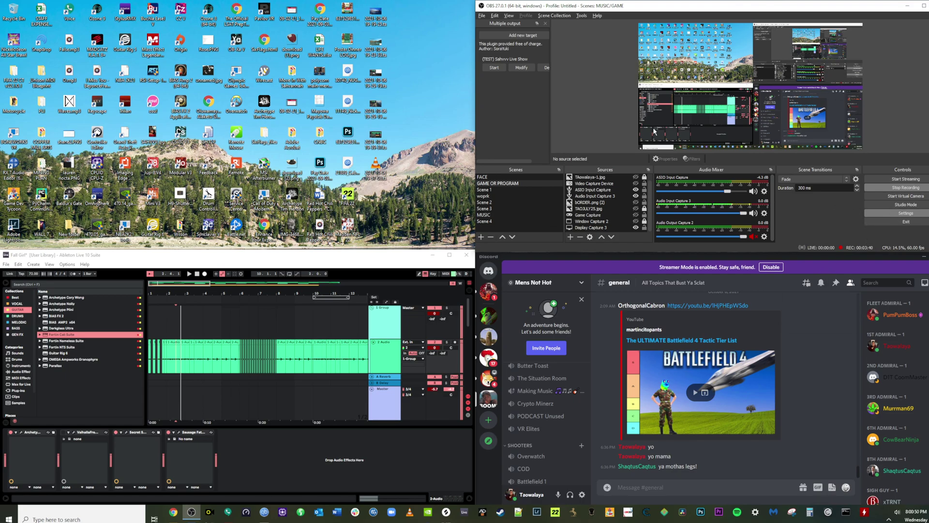
Open OBS Settings, view the Output page, then close the Settings window.
click(906, 213)
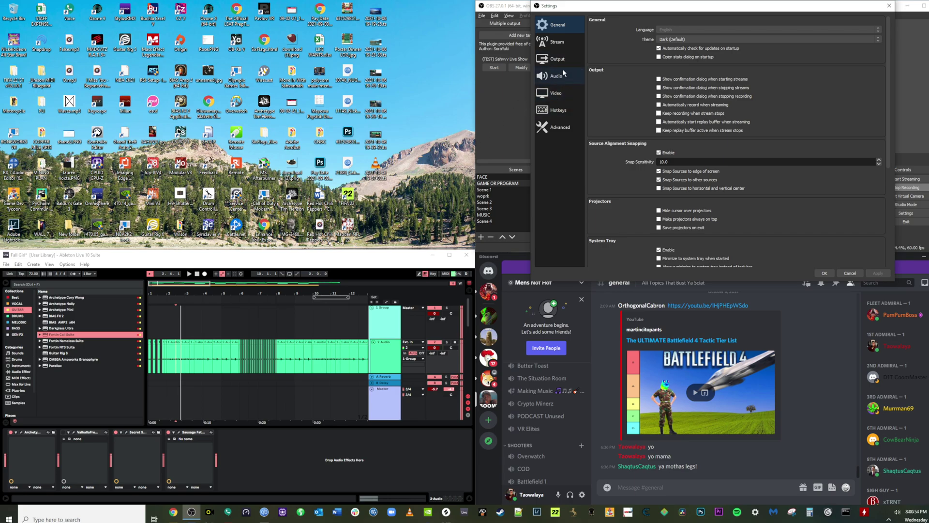
click(556, 60)
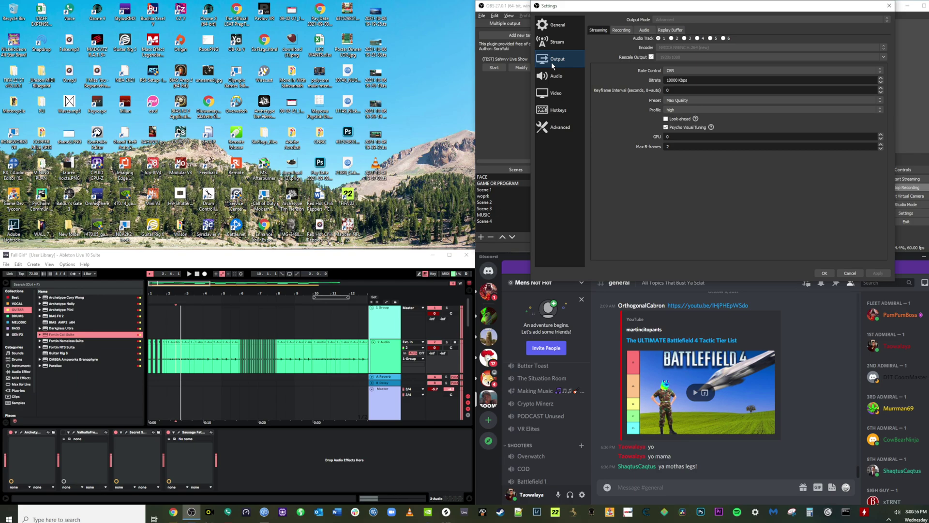
click(850, 273)
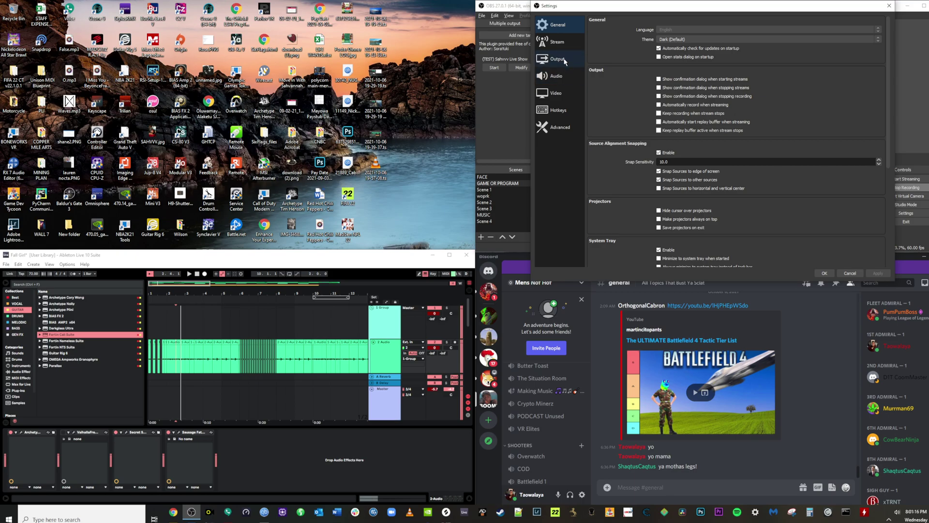
Confirm Output recording as mpegts at 25000 Kbps video and 320 kbps audio, then apply with OK.
click(554, 59)
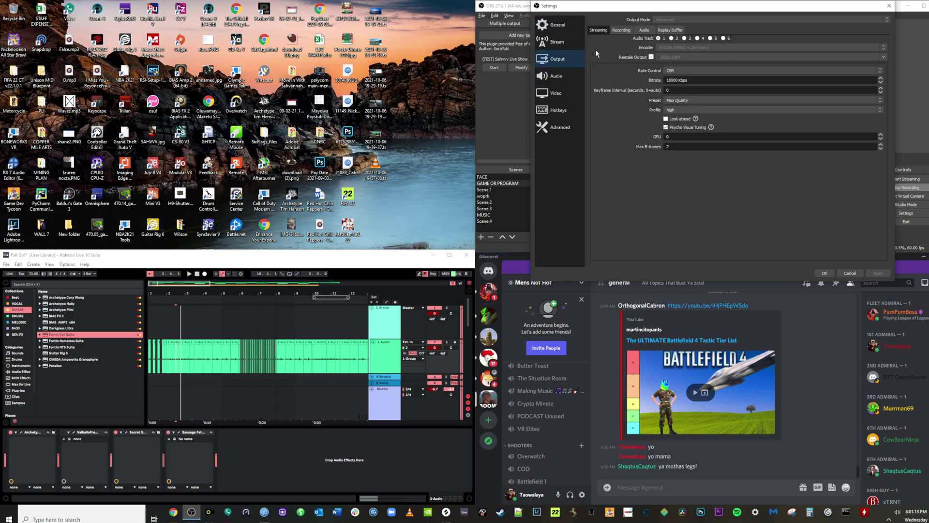
click(621, 31)
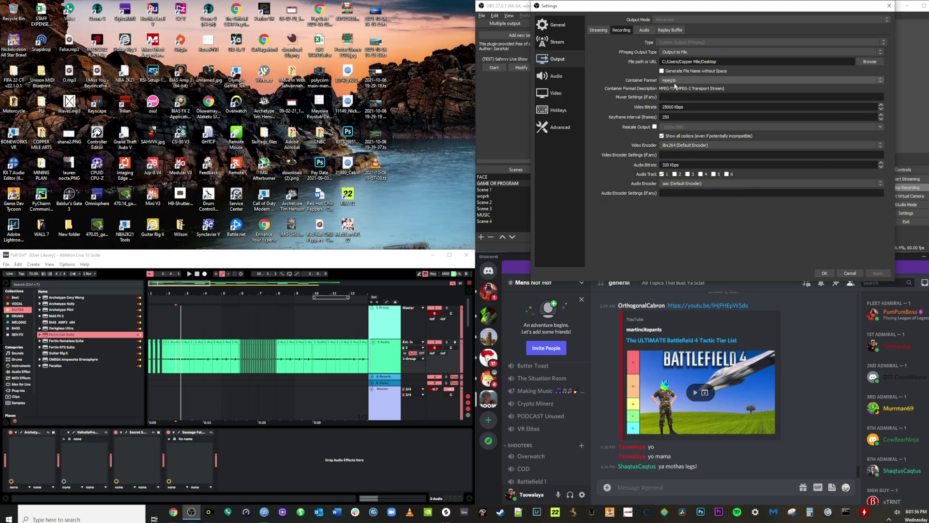
click(824, 273)
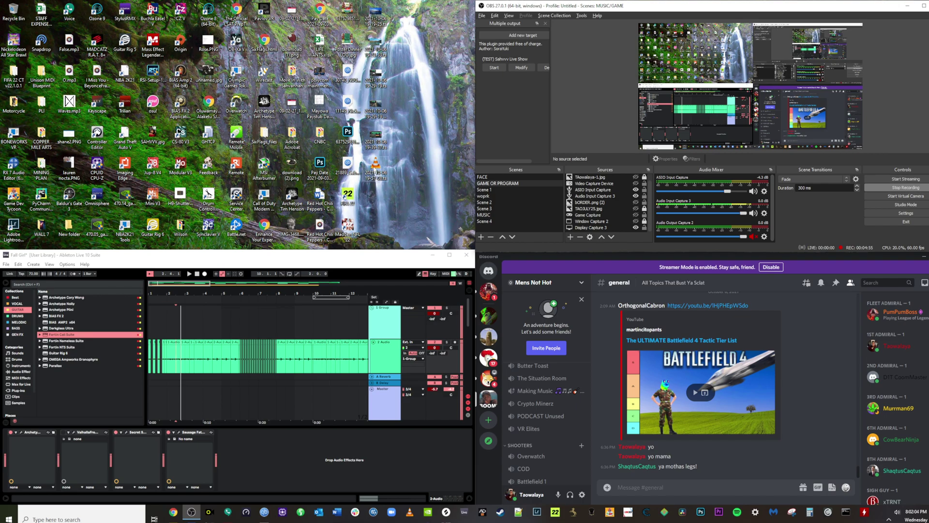
drag(412, 151, 414, 102)
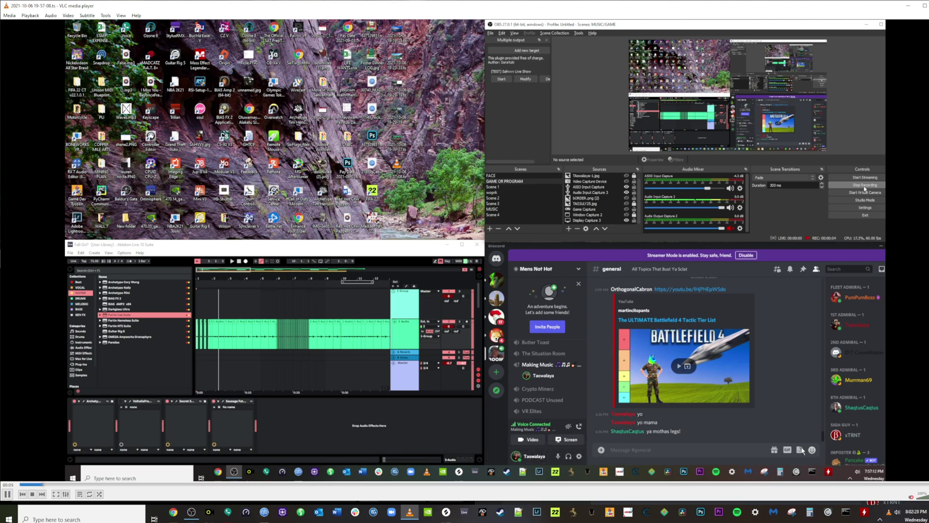
Restore VLC to a window and drag the seek bar to the recording's end.
double_click(162, 7)
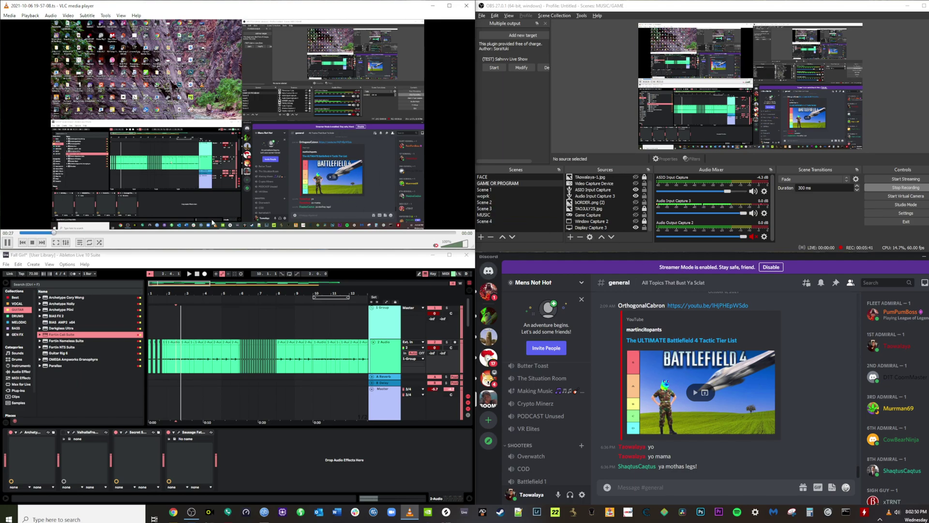
click(74, 233)
drag(74, 233, 463, 234)
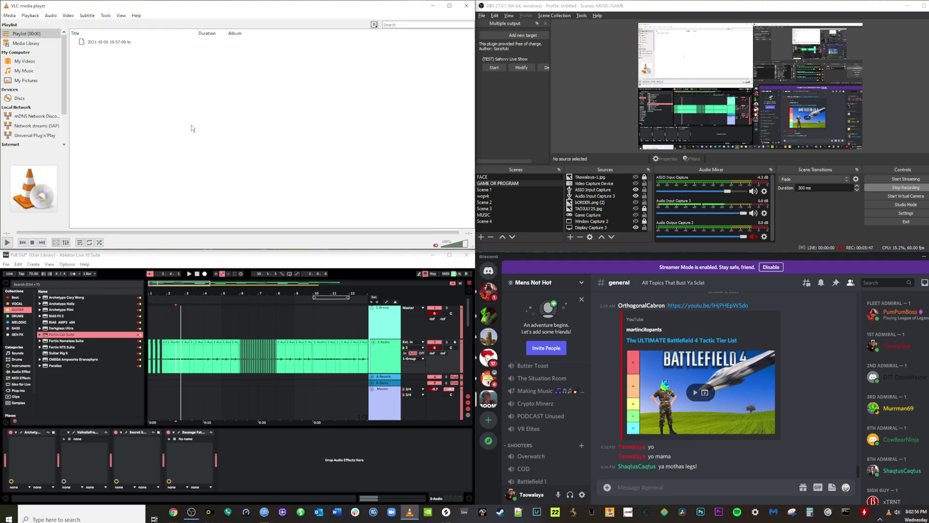
Close VLC, reopen the .ts recording, and seek to about 05:42 near its live end.
click(466, 6)
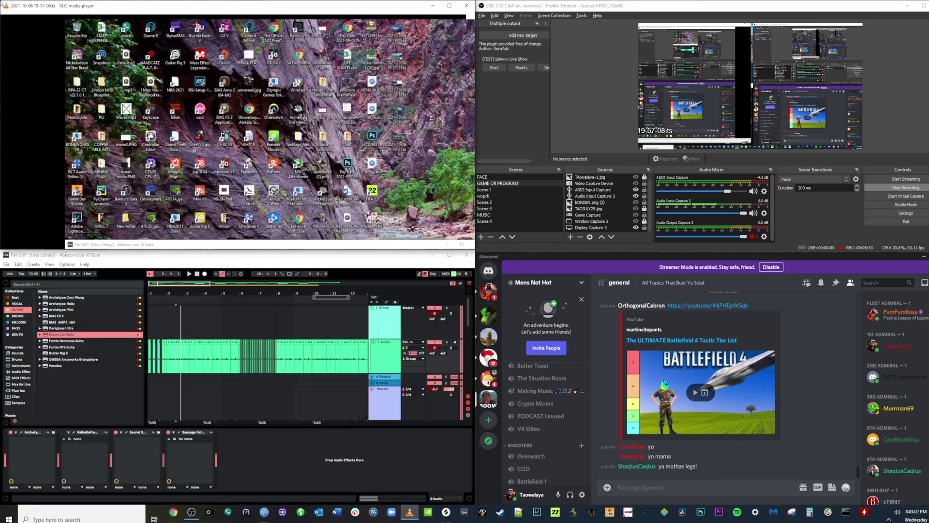
drag(25, 233, 449, 236)
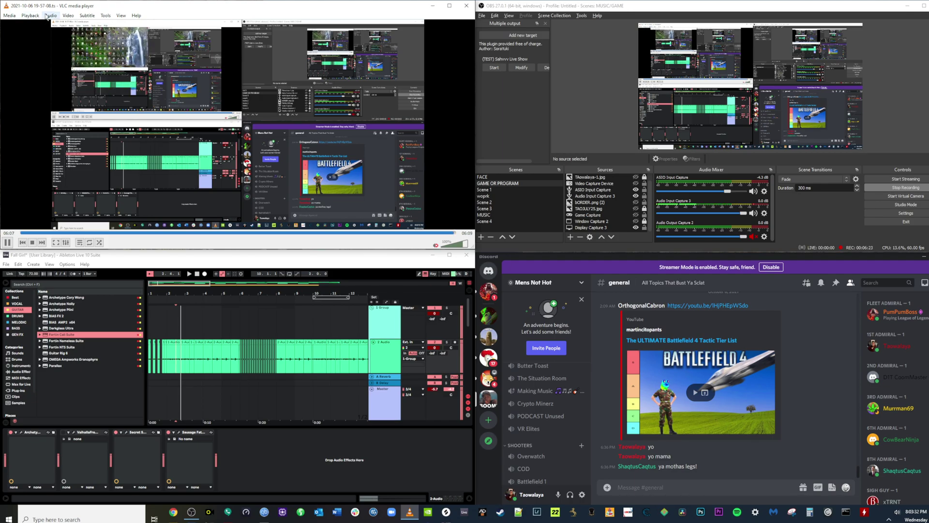
Set VLC's audio device to C32JG5x (NVIDIA High Definition Audio).
click(49, 15)
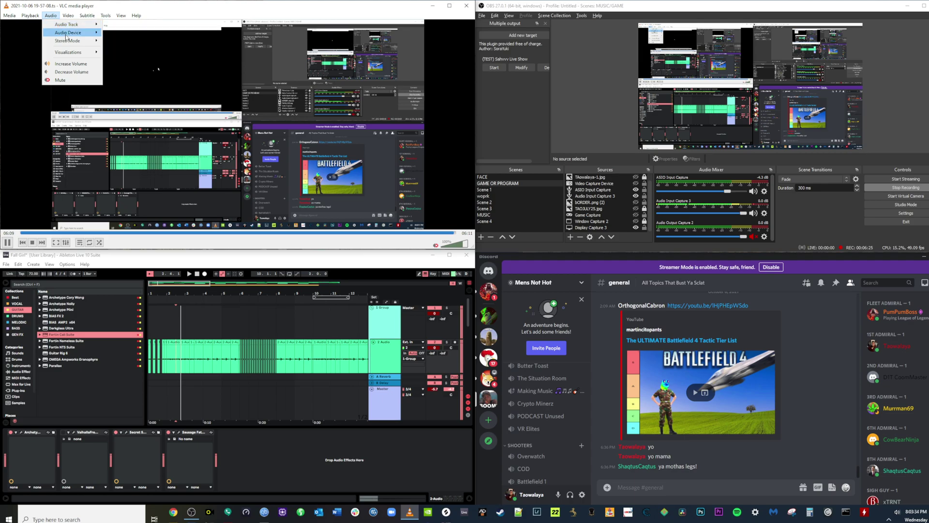
mouse_move(66, 34)
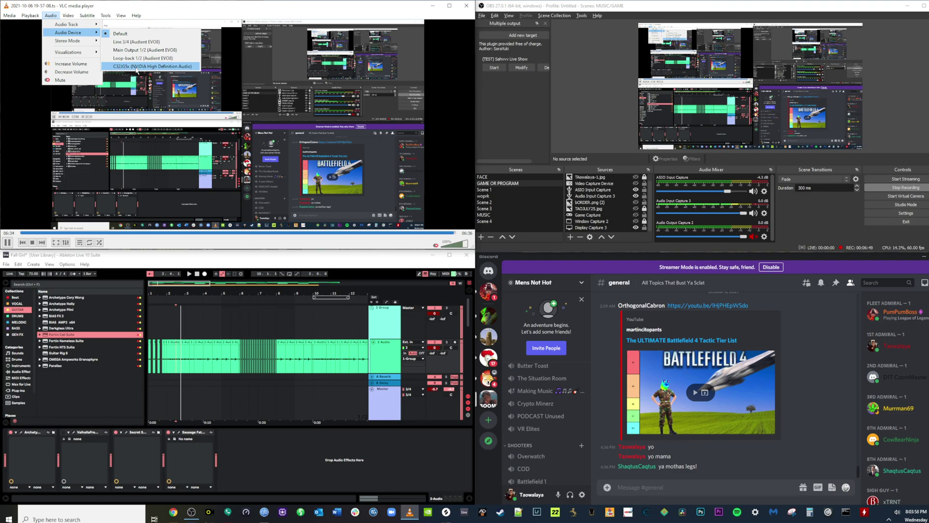
click(136, 68)
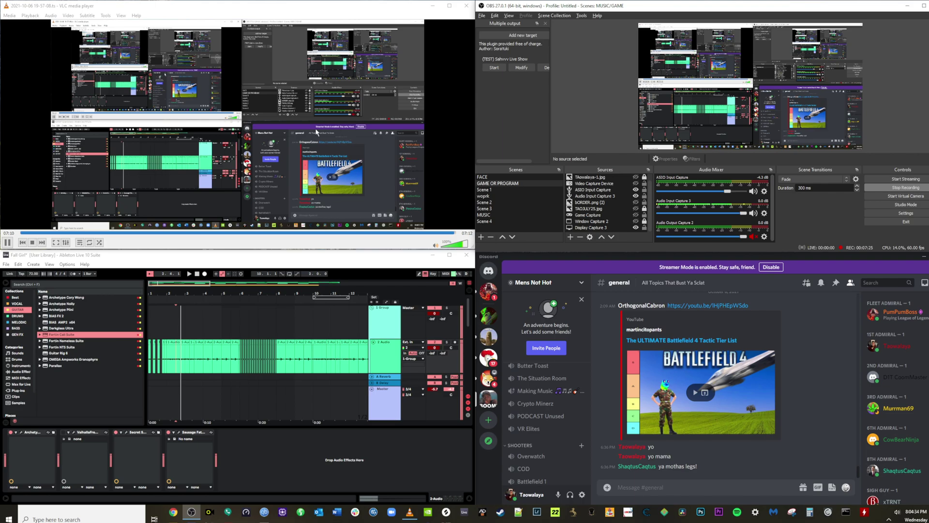
click(590, 227)
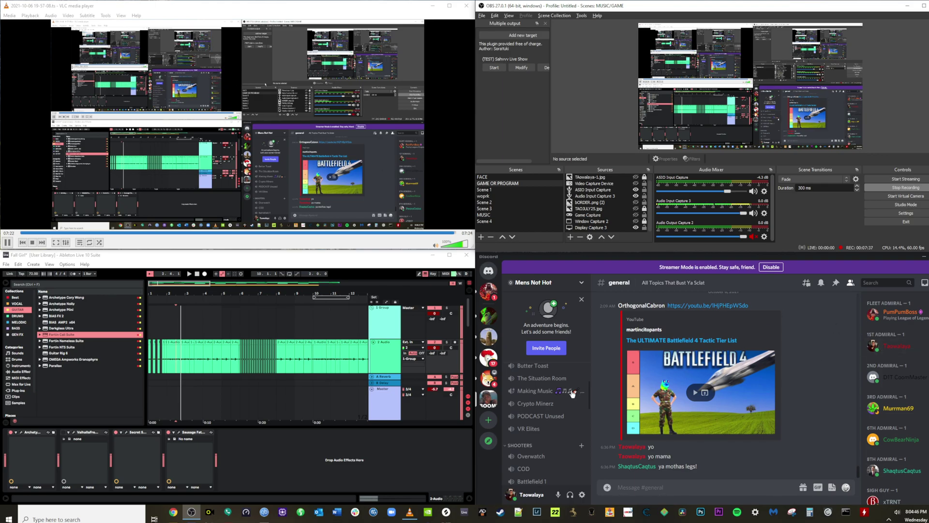
Join the Butter Toast voice channel in Discord.
scroll(571, 394, up, 3)
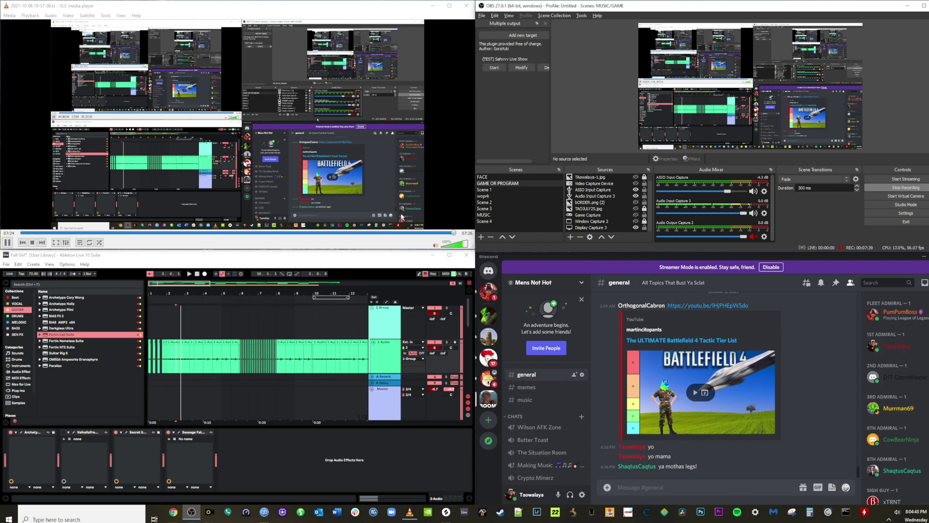
scroll(537, 411, down, 1)
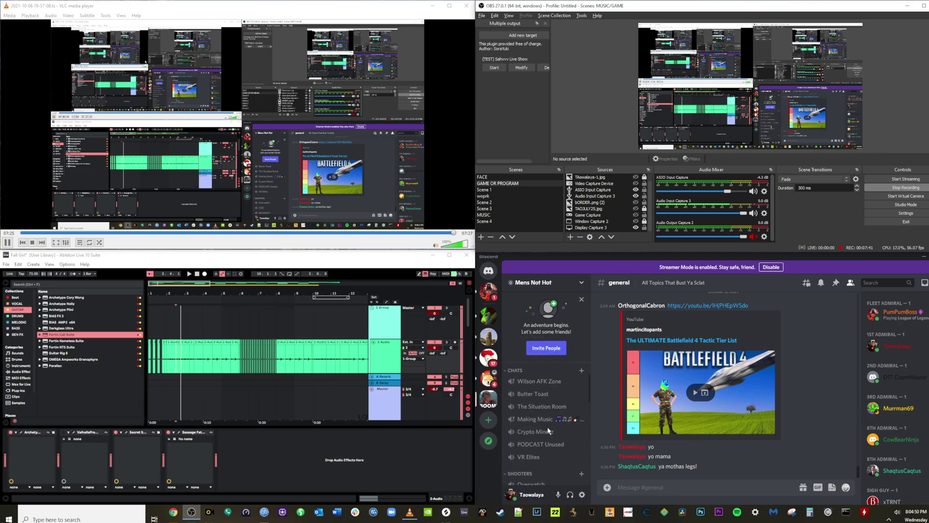
click(533, 402)
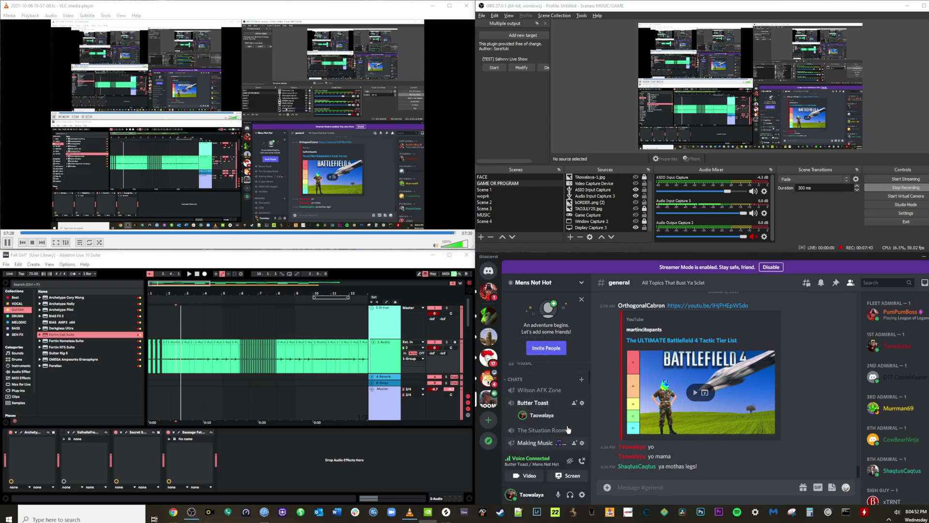
Go live in the voice channel, screen-sharing the VLC window playing the recording.
click(573, 477)
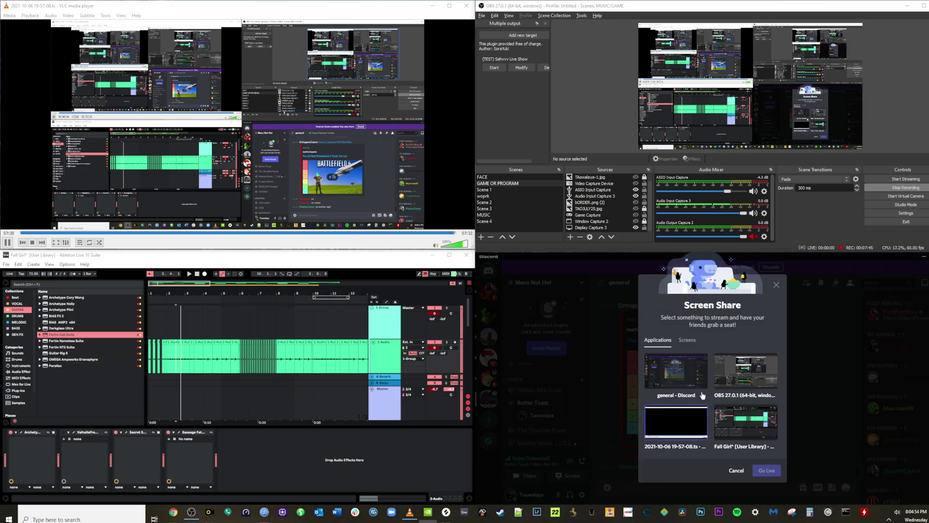
click(680, 430)
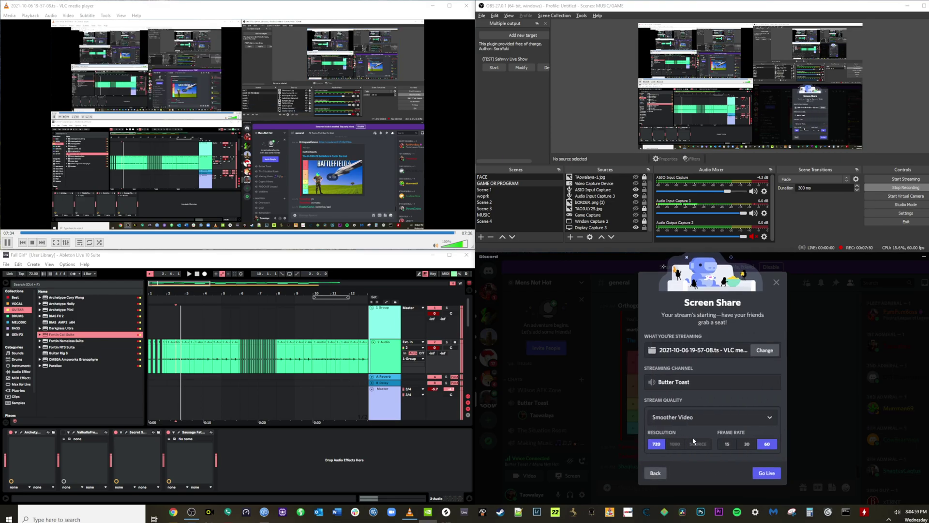
click(766, 471)
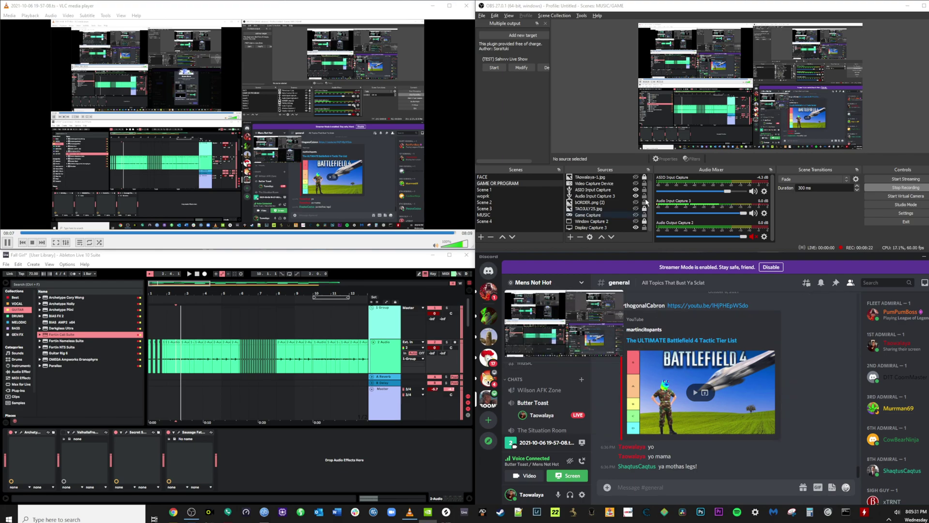
mouse_move(589, 324)
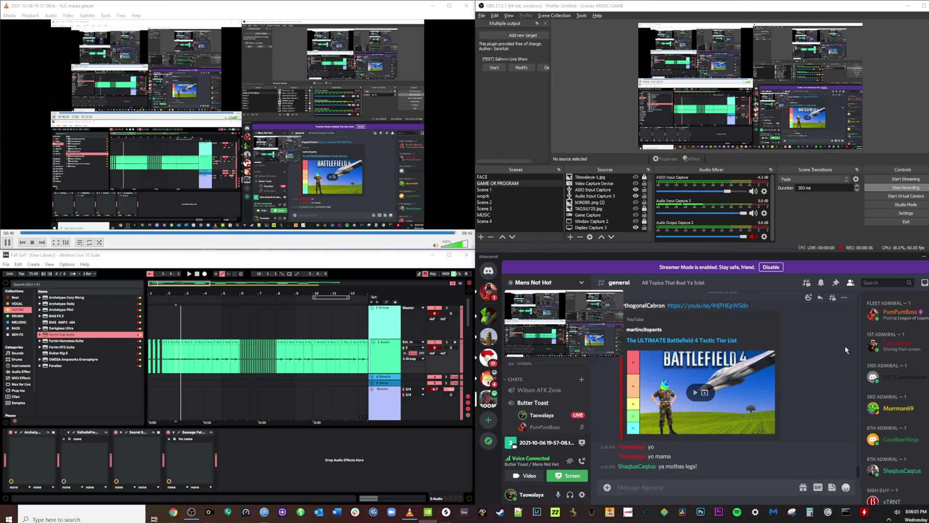
scroll(546, 417, down, 2)
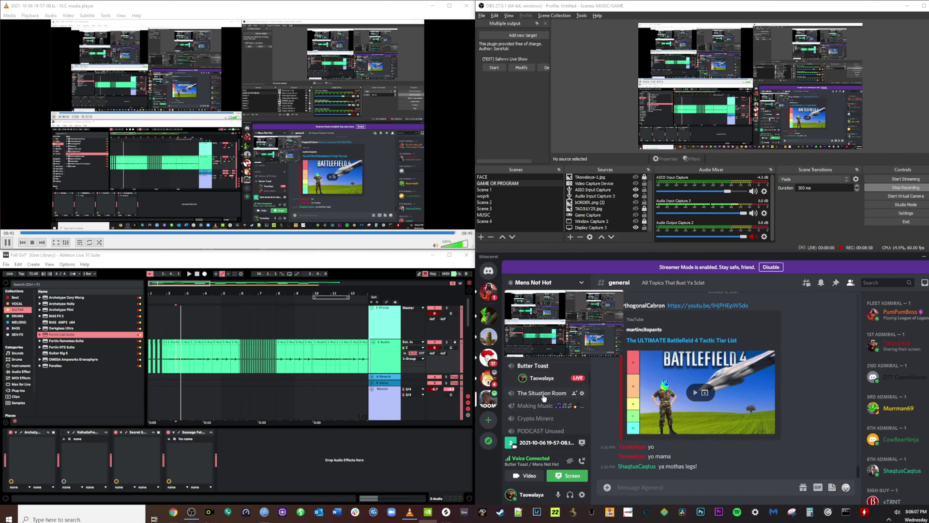
scroll(557, 420, up, 2)
mouse_move(559, 421)
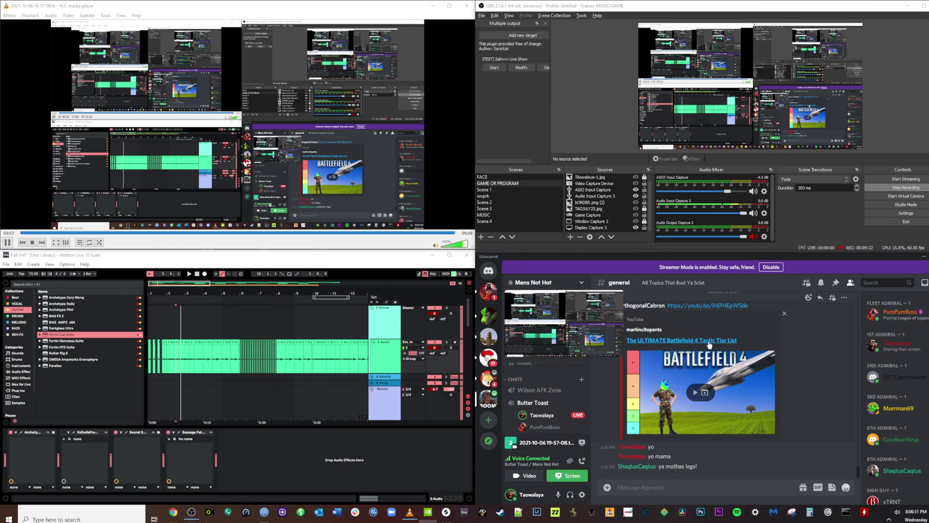
mouse_move(593, 349)
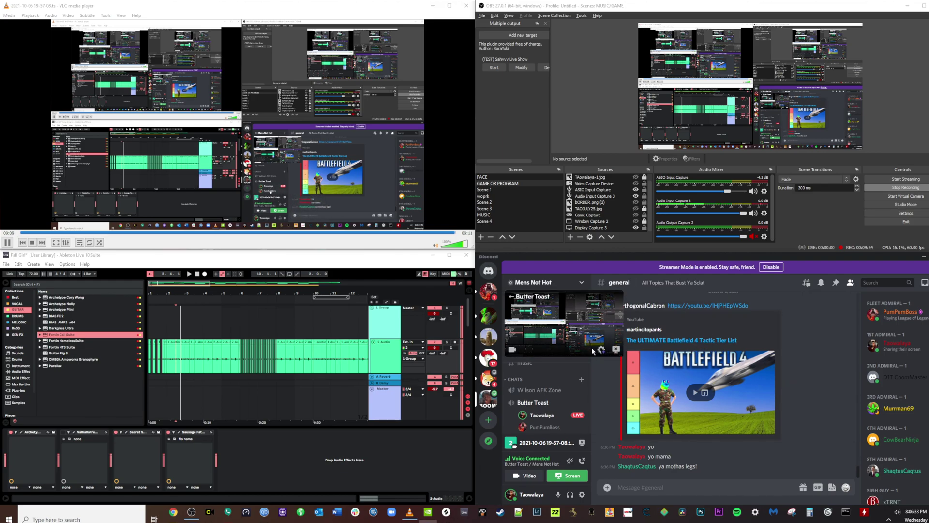